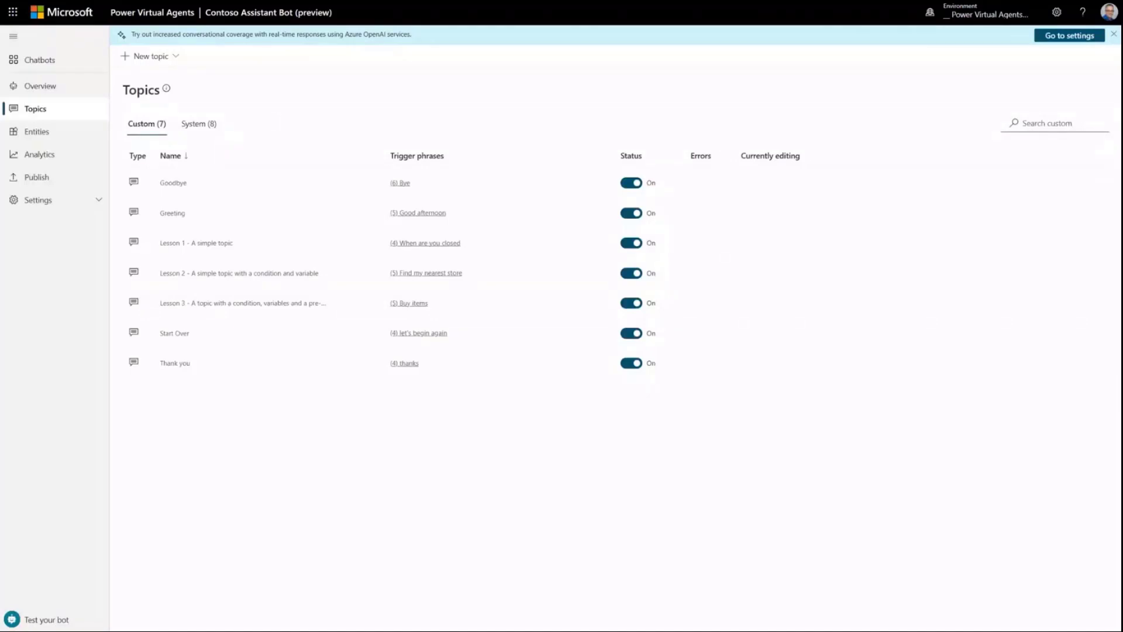
Start a new topic created with Copilot and name it "Check Flight Status".
left_click(178, 58)
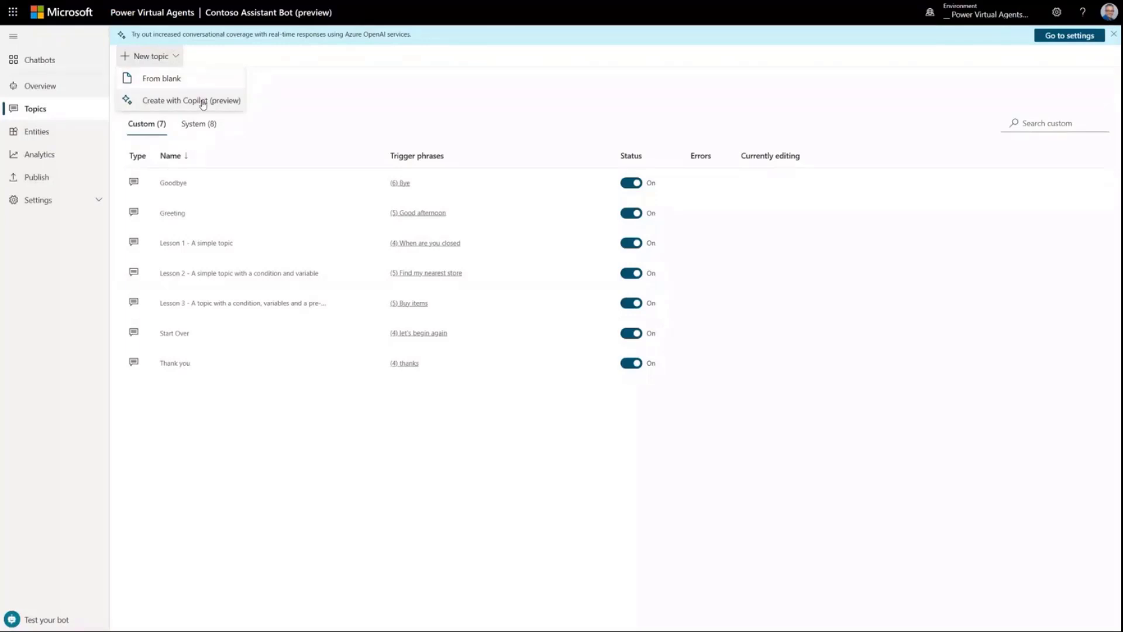
left_click(202, 104)
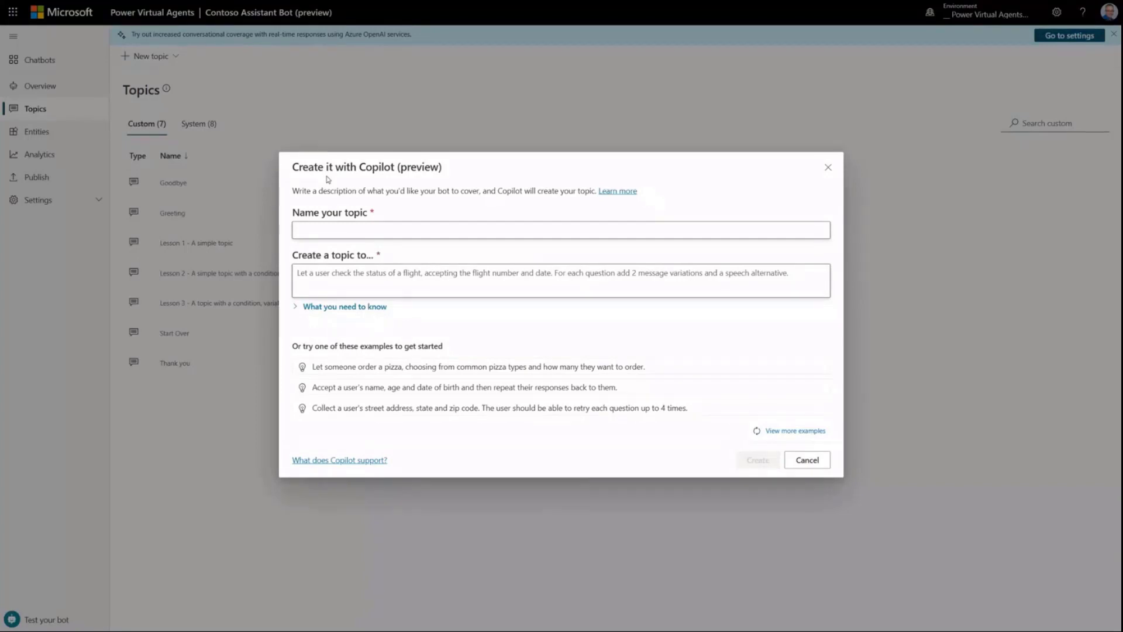
left_click(387, 229)
type("Check Flight Status")
left_click(398, 207)
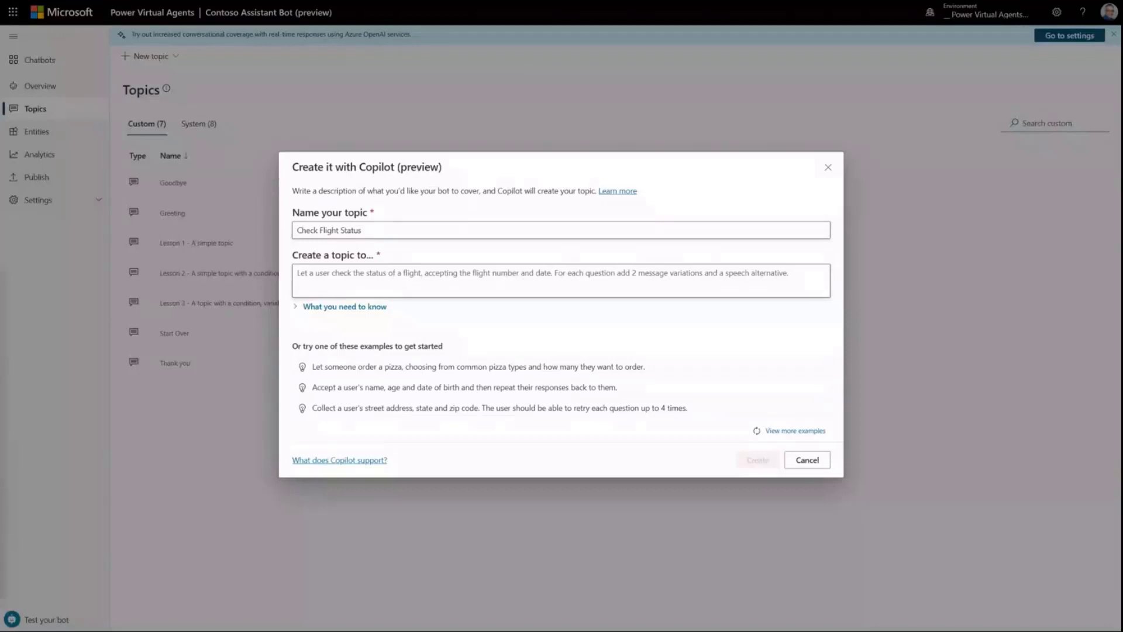
left_click(391, 206)
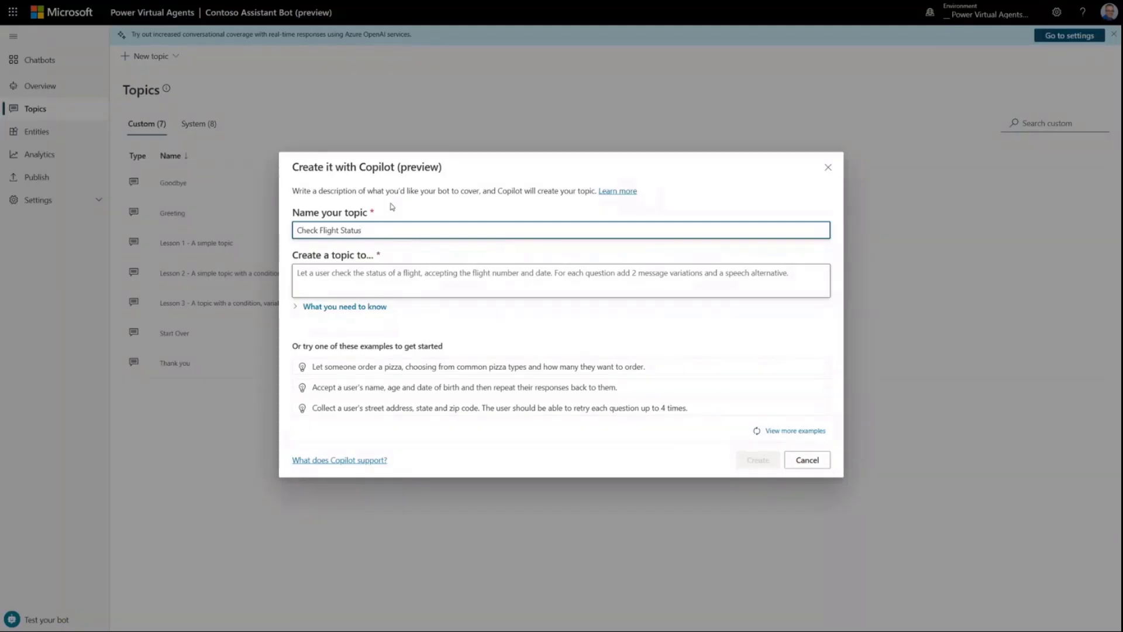
Generate a topic to check a flight's status, collecting the airline from those flying from terminal 2 at Manchester, UK, plus flight number and date.
left_click(391, 272)
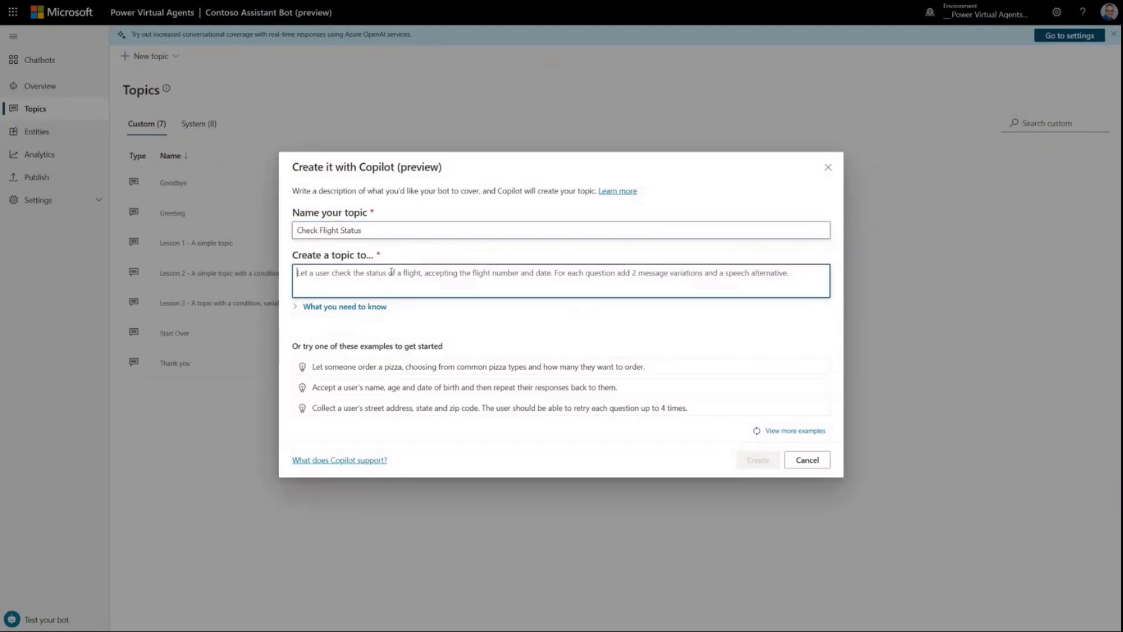
type("let the user check the status of a flight, collect the airline, choosing from the airlines that fly from terminal 2 at Manchester, UK. Collect the flight number and date.")
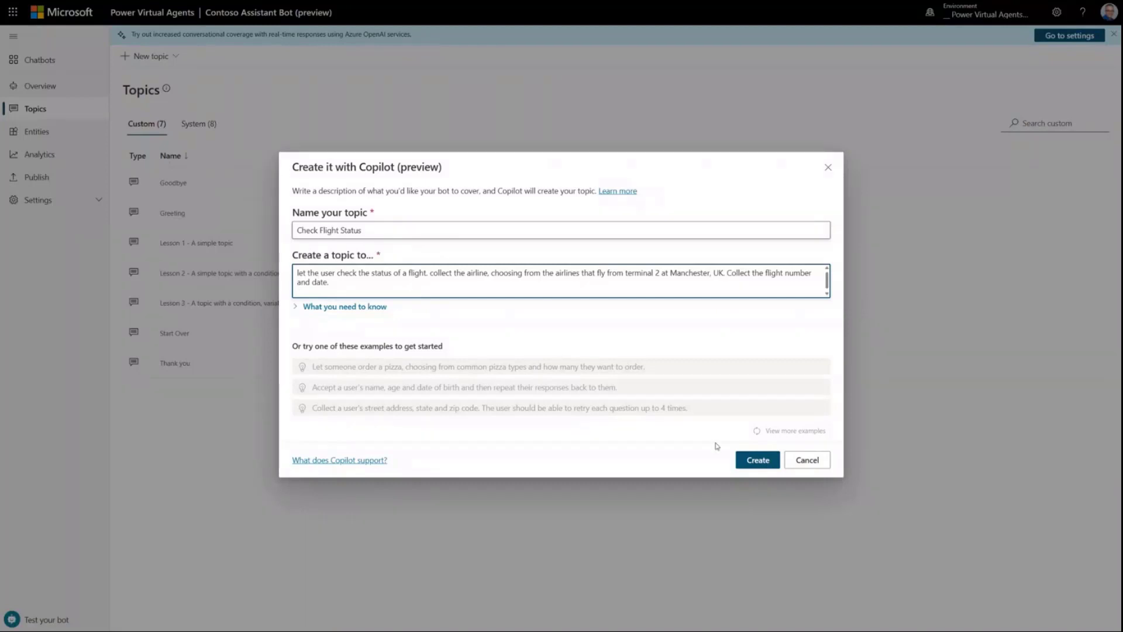
left_click(741, 460)
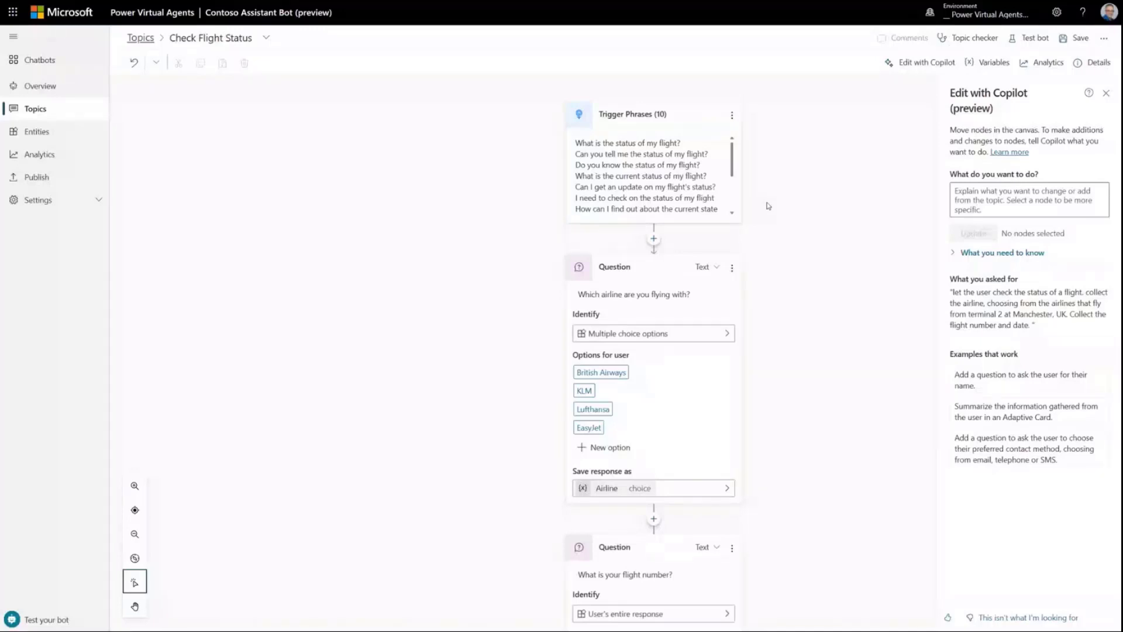
Review the generated question nodes and the variables used in the closing message.
scroll(768, 206, "down", 1)
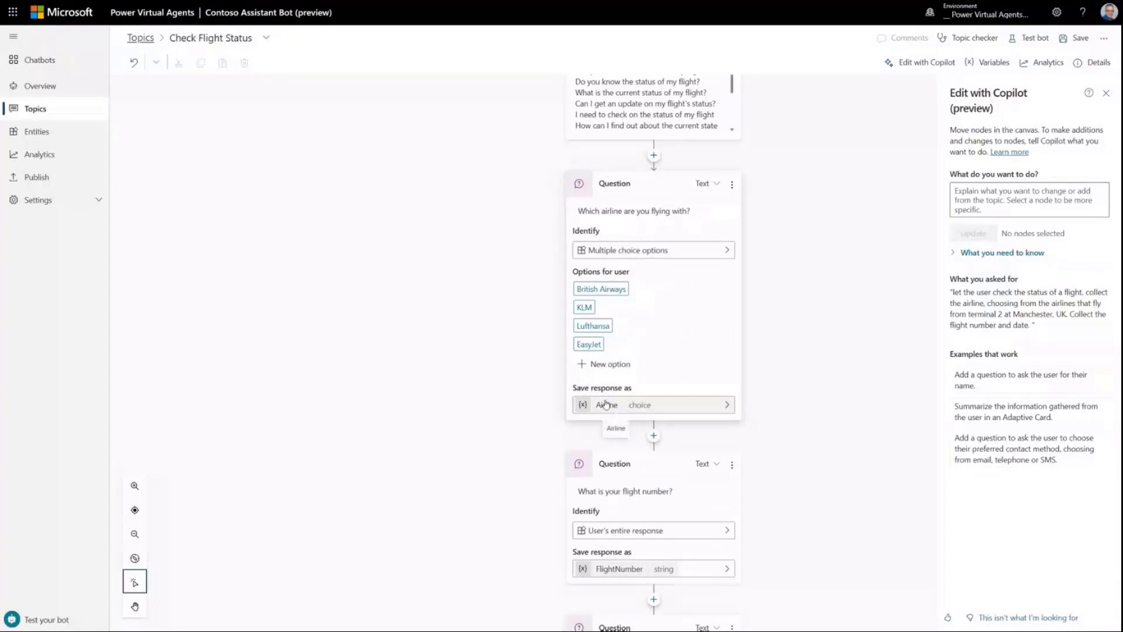
scroll(606, 403, "down", 3)
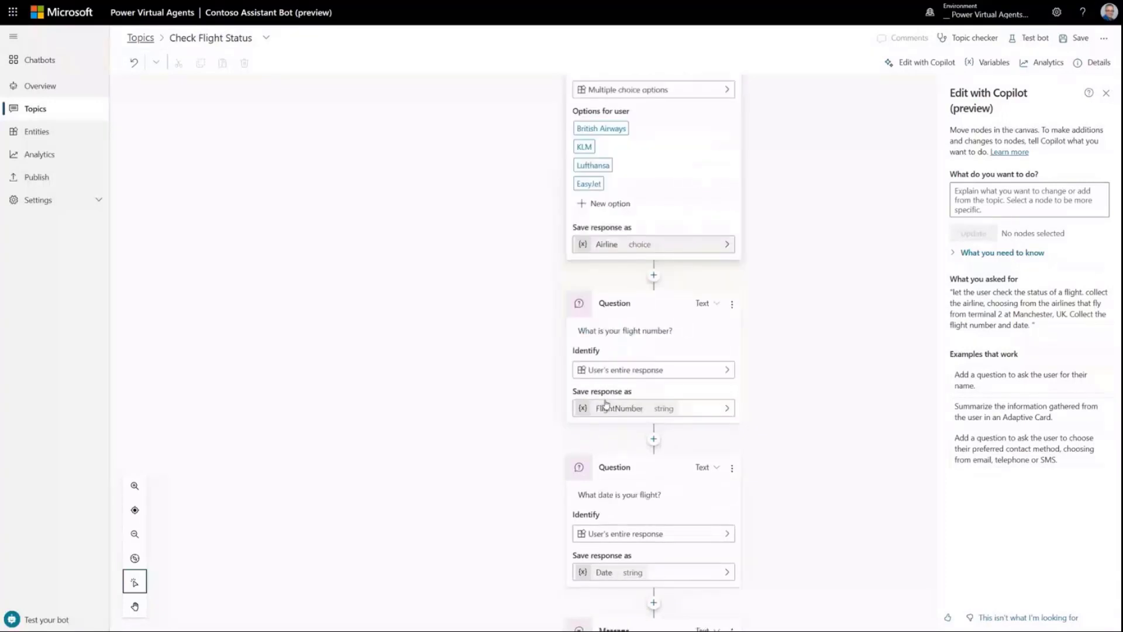
scroll(646, 369, "down", 2)
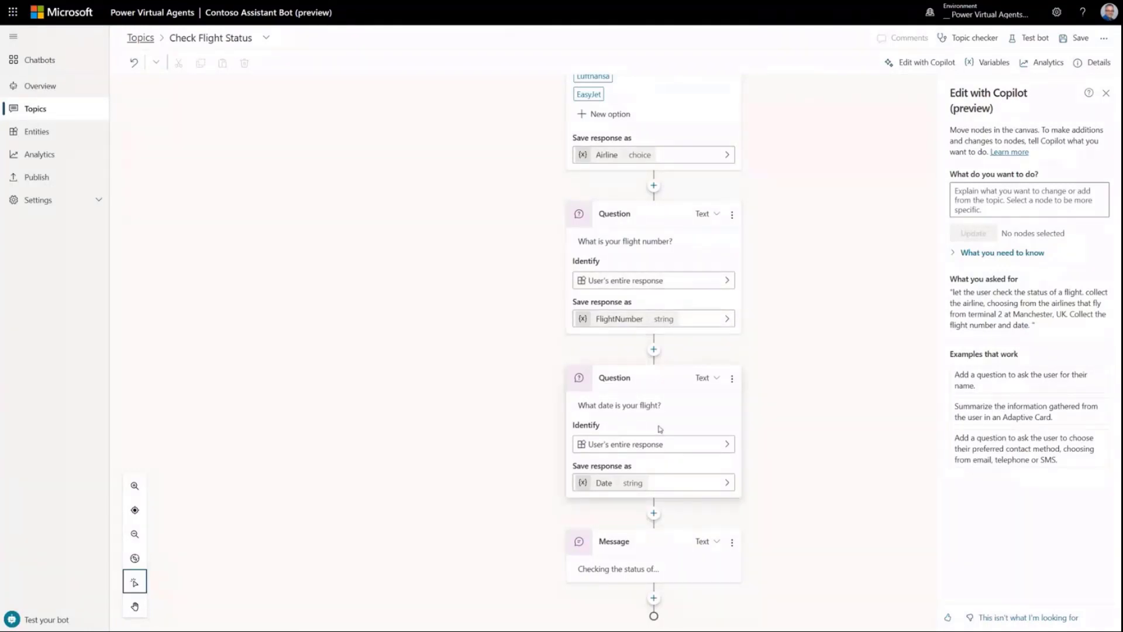
scroll(784, 451, "down", 1)
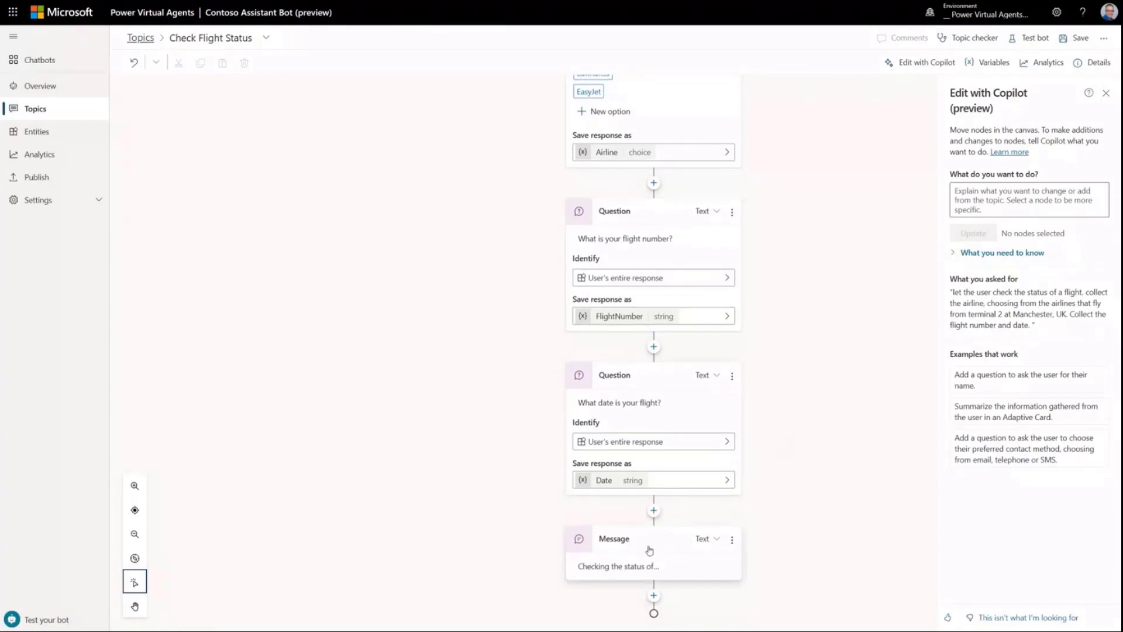
left_click(622, 572)
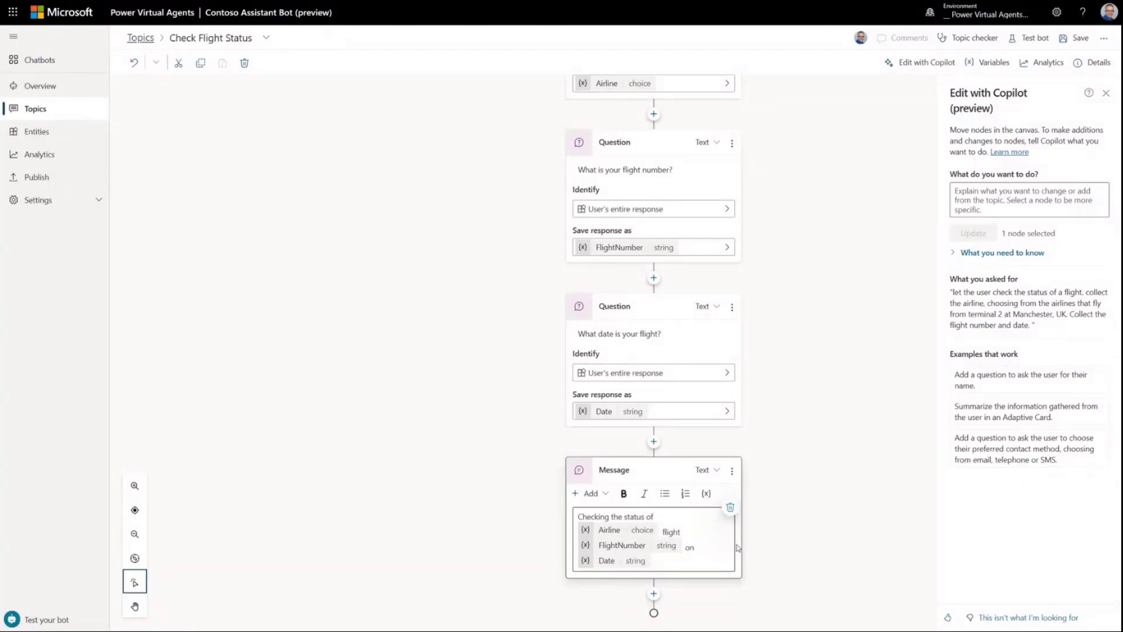
left_click(791, 446)
scroll(791, 447, "up", 5)
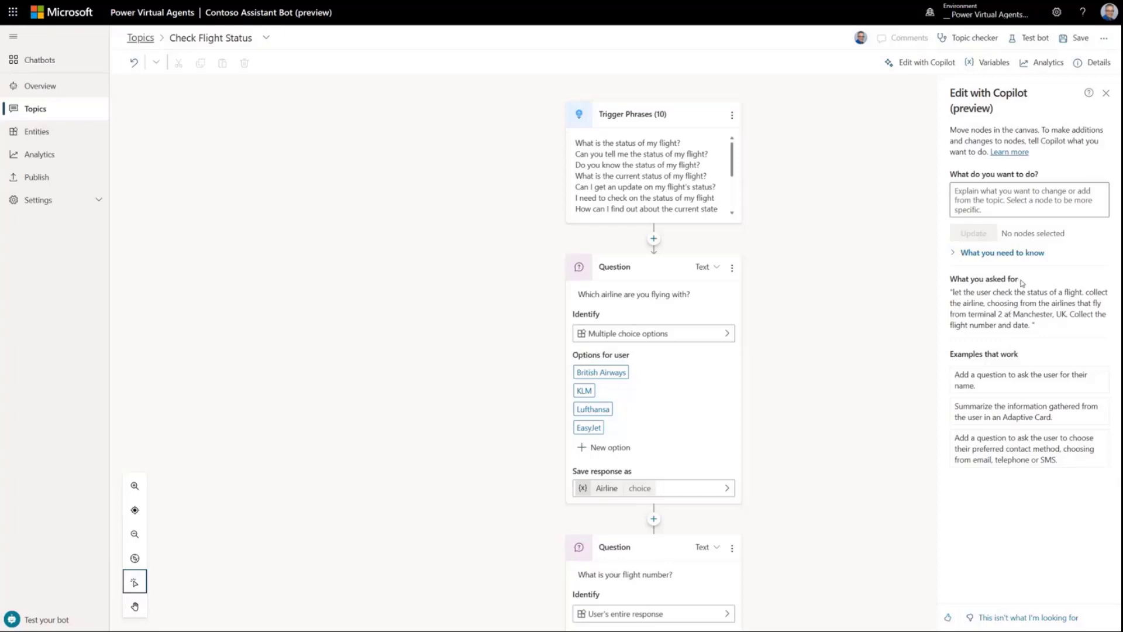
Have Copilot update the topic with the instruction "add message variations to the questions".
left_click(1028, 204)
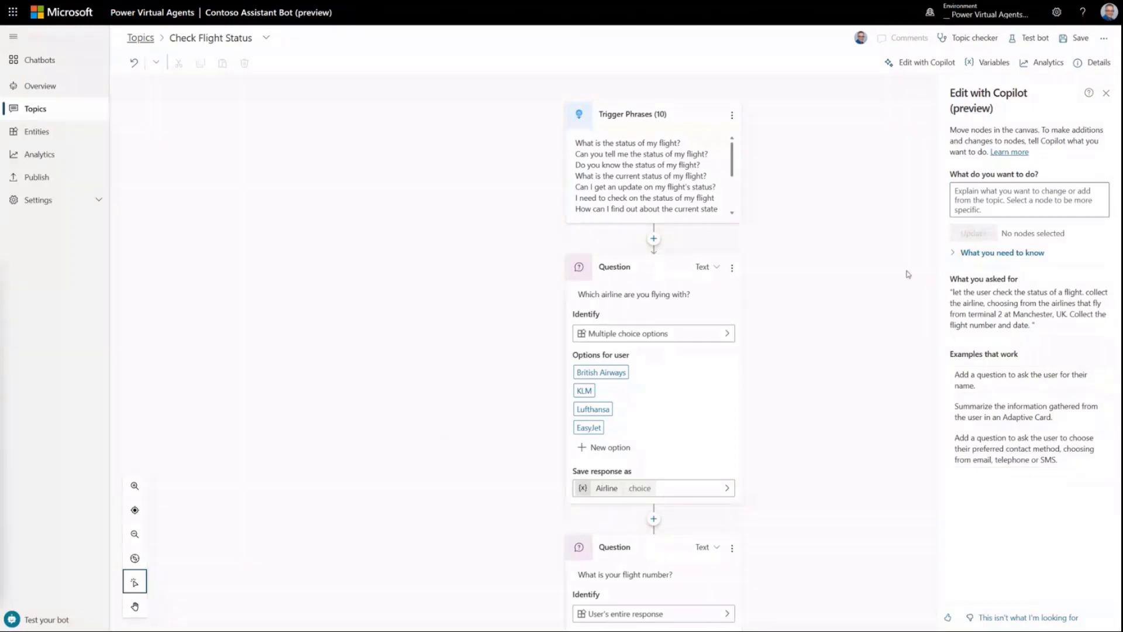
left_click(1058, 196)
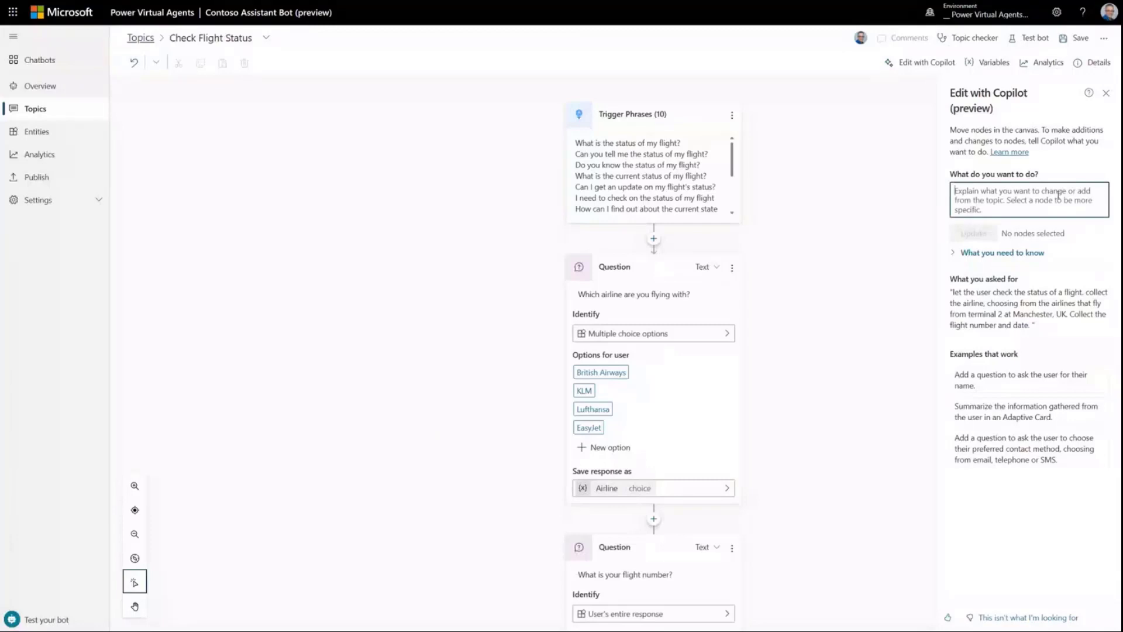
type("add message variations to the questions")
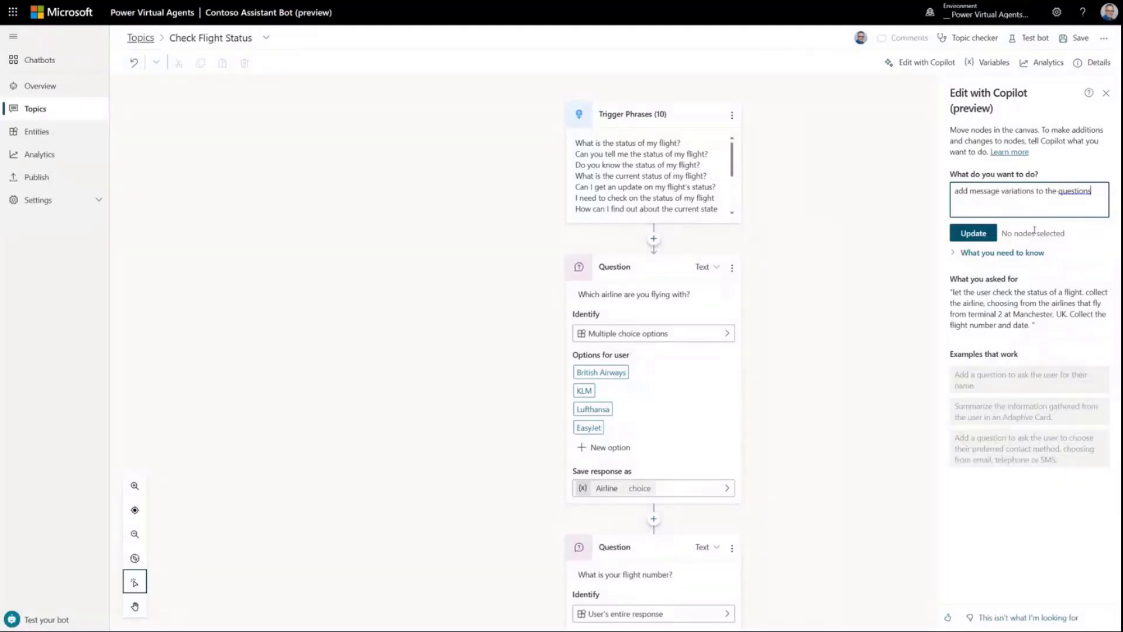
left_click(983, 233)
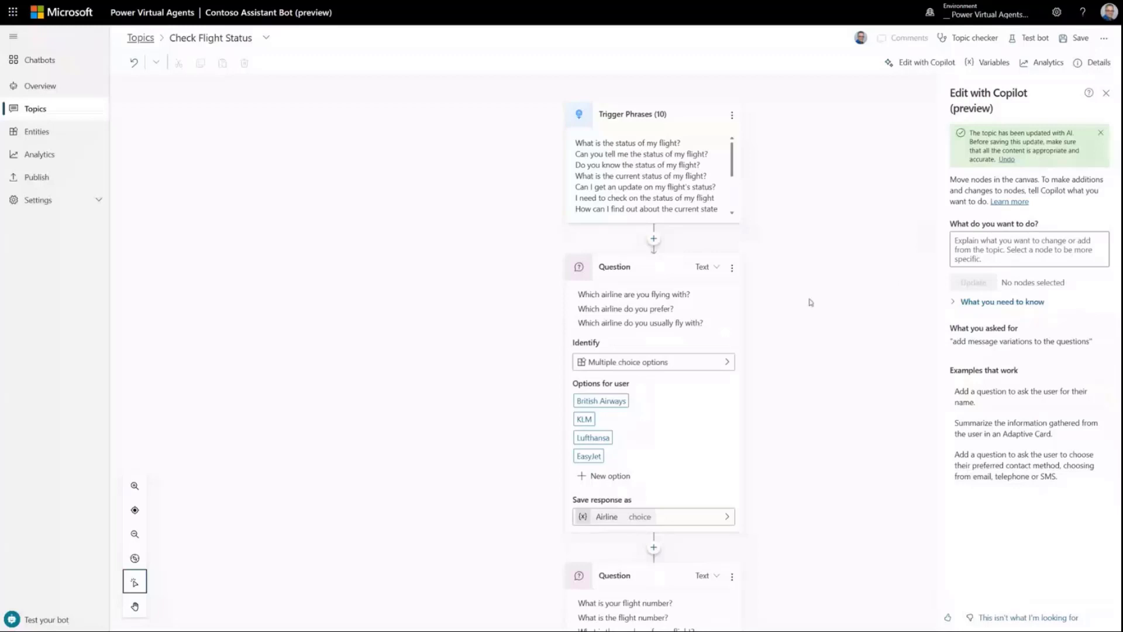
Check the question variations and have Copilot "add Virgin Atlantic as an option" to the airline question.
scroll(750, 314, "down", 5)
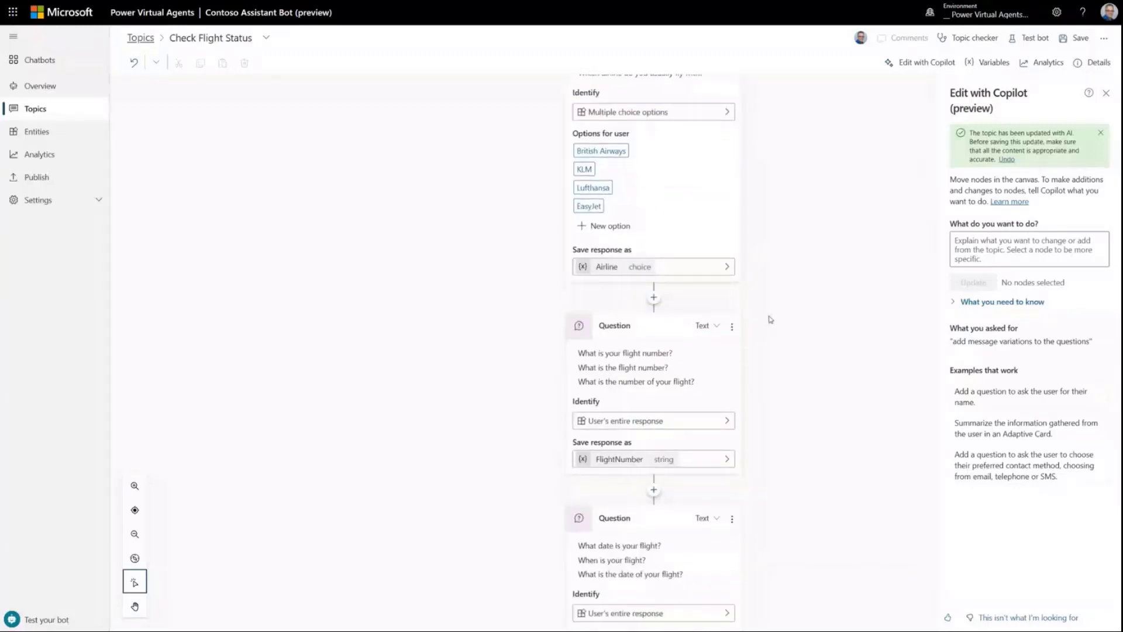
scroll(771, 318, "up", 5)
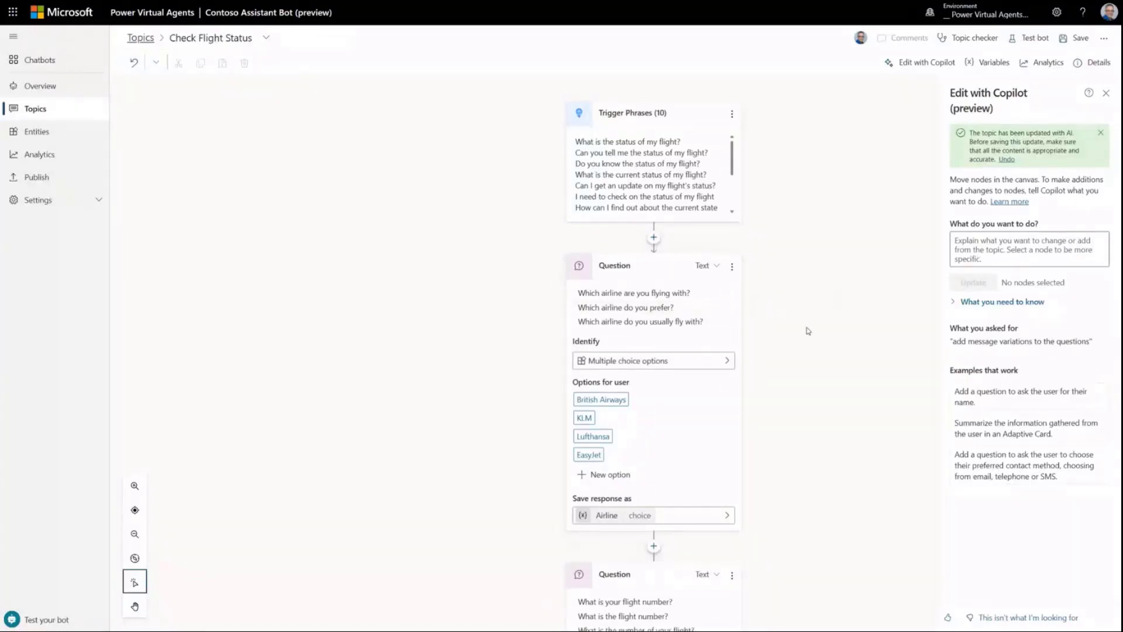
scroll(808, 331, "down", 5)
scroll(807, 329, "up", 5)
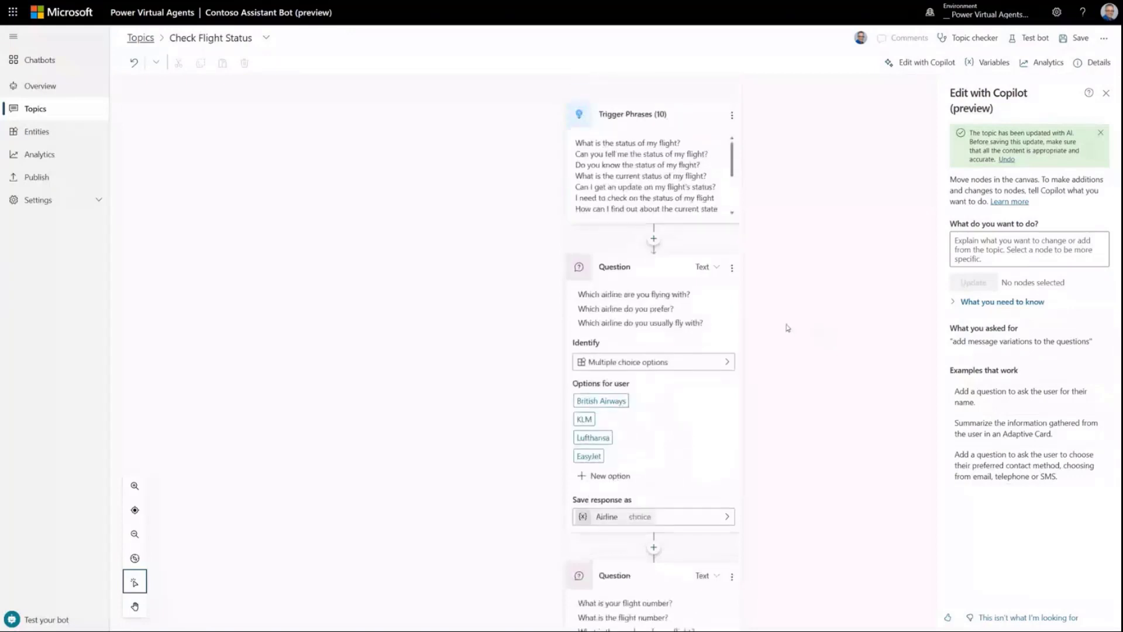
left_click(647, 274)
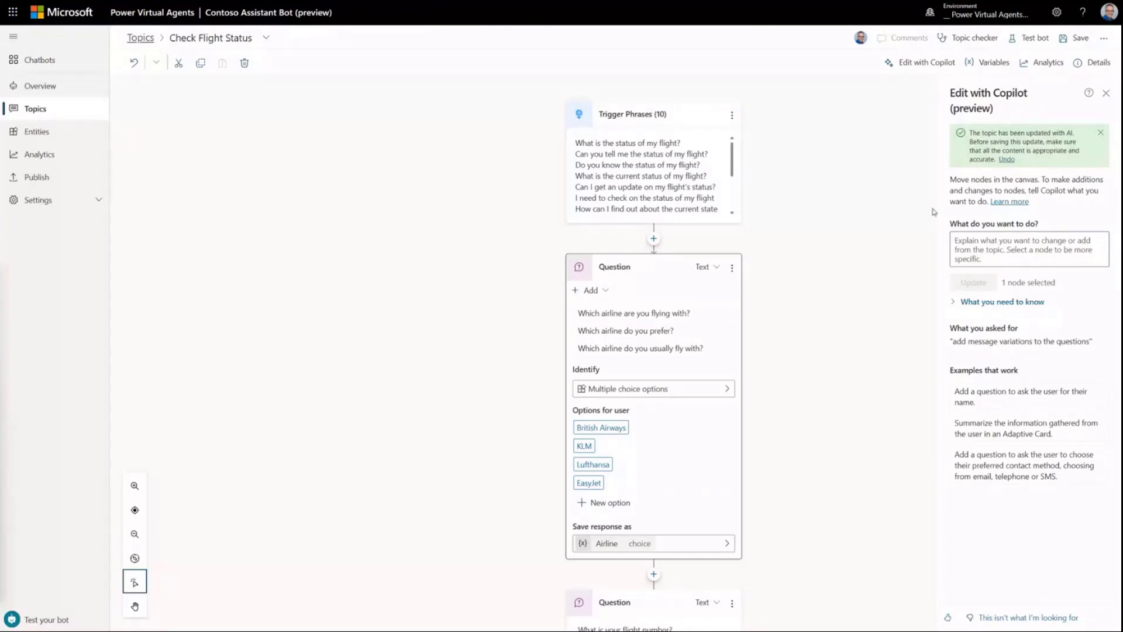
left_click(951, 239)
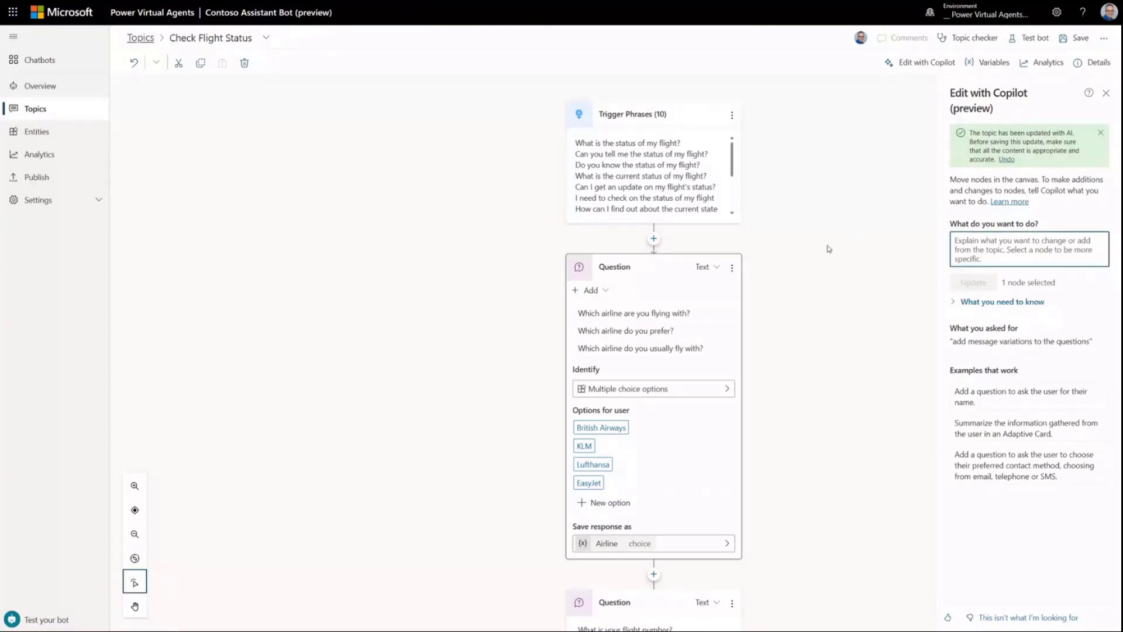
type("add Virgin Atlantic as an option")
left_click(973, 283)
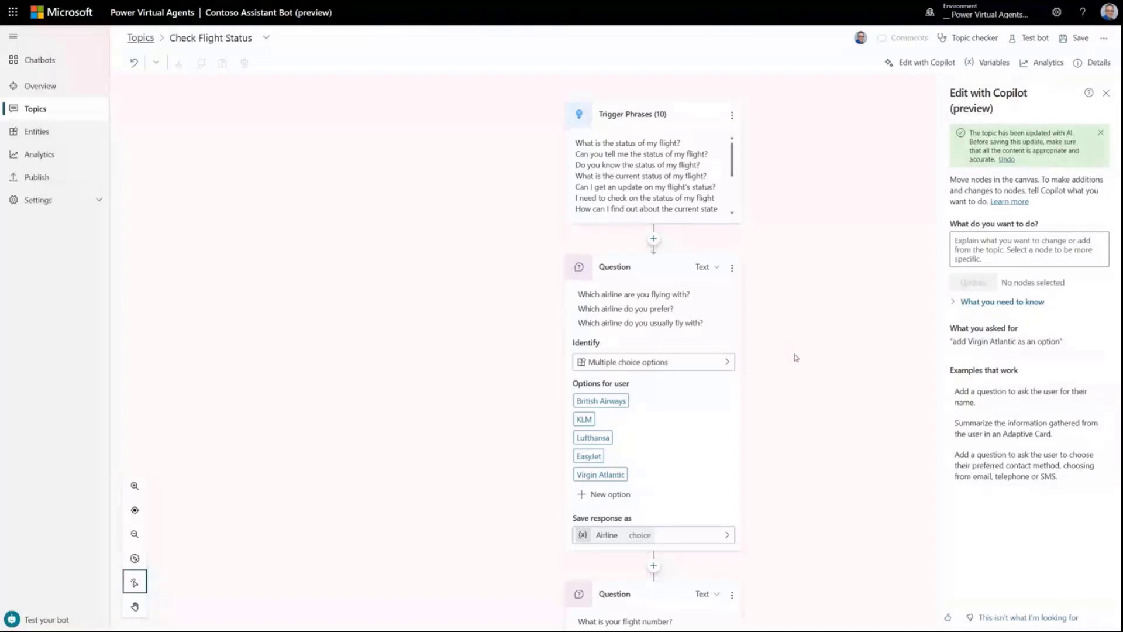
Delete the closing "Checking the status of..." message node that follows the flight date question.
scroll(787, 359, "down", 2)
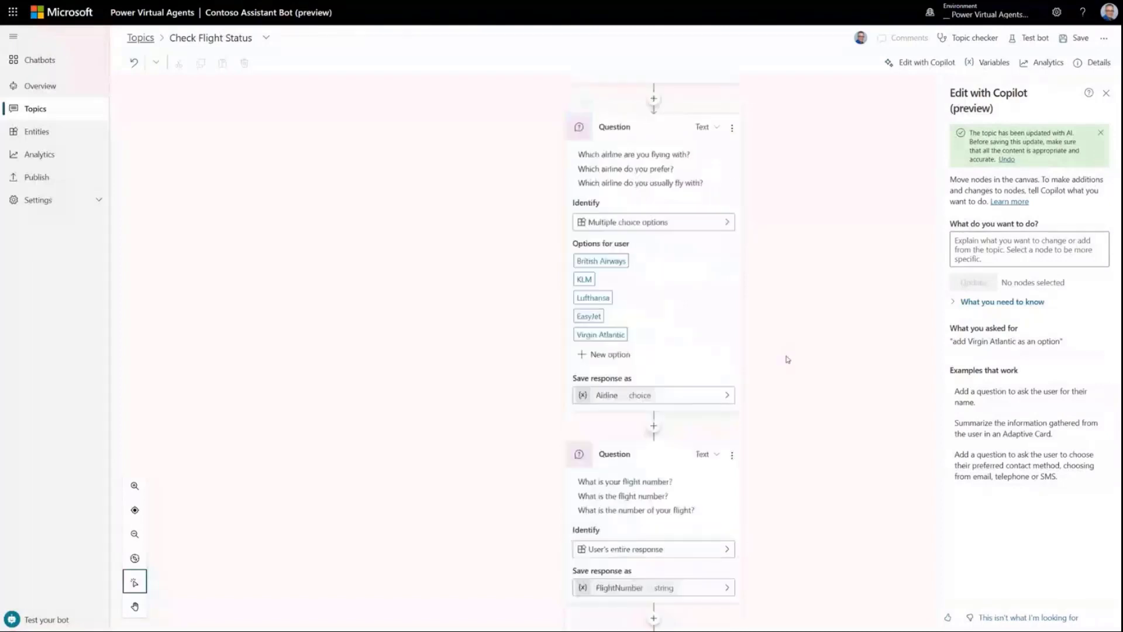
scroll(788, 360, "down", 4)
left_click(632, 567)
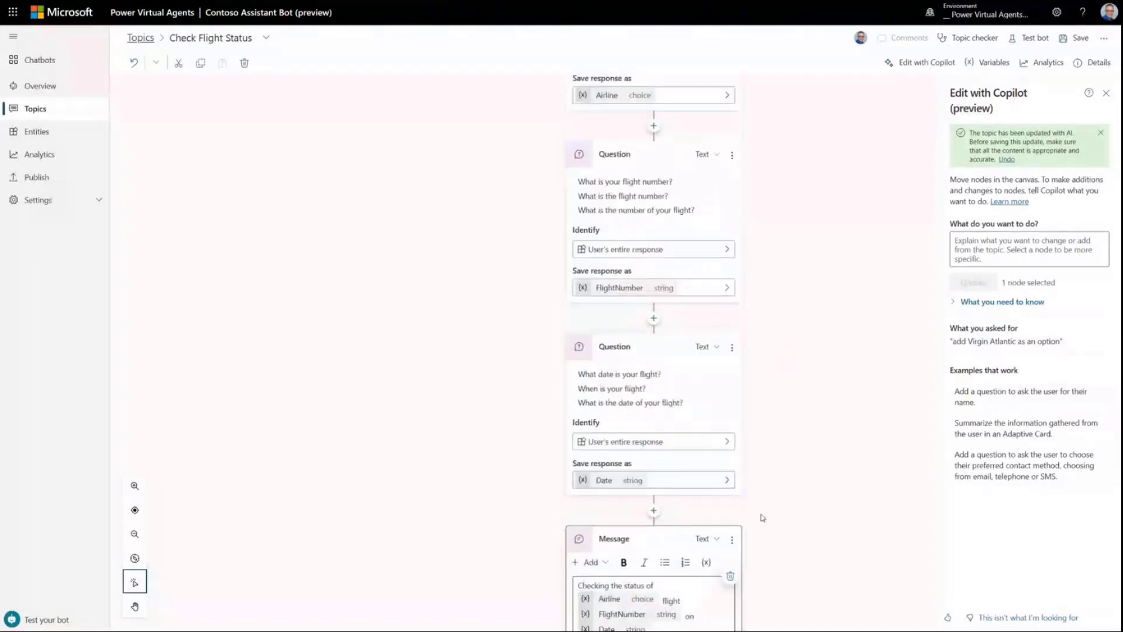
scroll(762, 517, "down", 1)
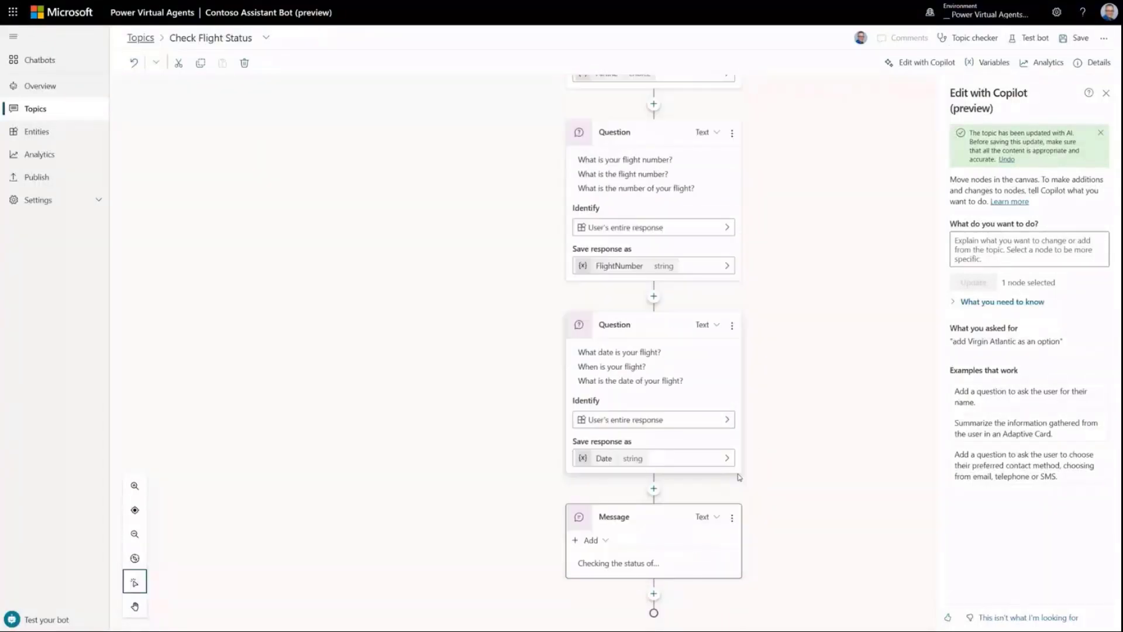
left_click(731, 518)
left_click(758, 533)
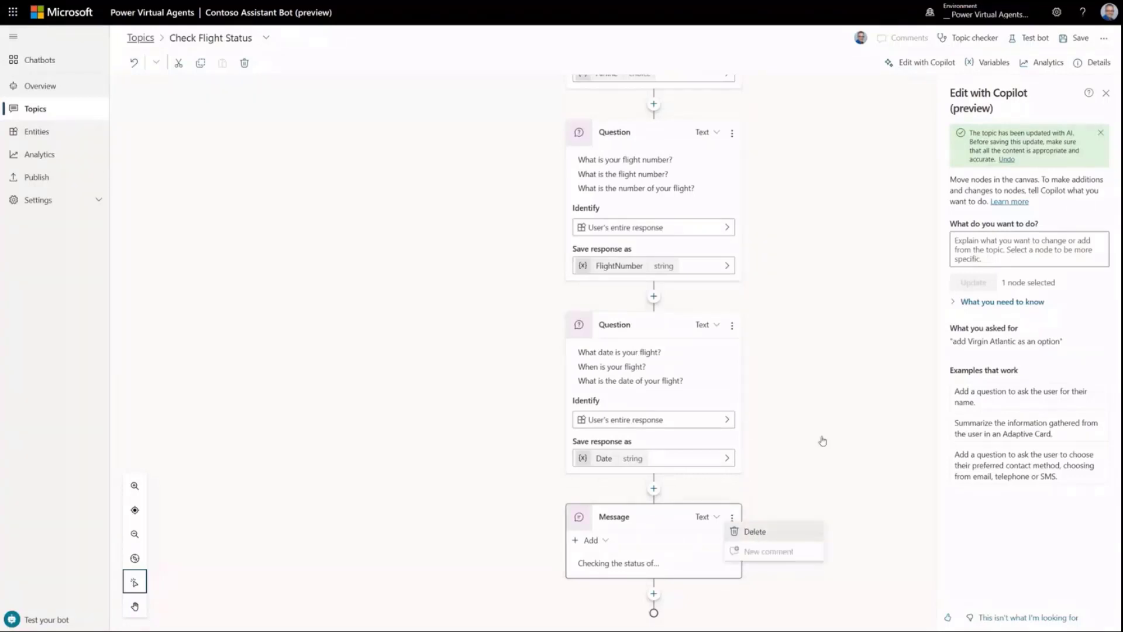
Have Copilot update the topic with the instruction "summarize the information collected on an adaptive card".
scroll(901, 328, "up", 5)
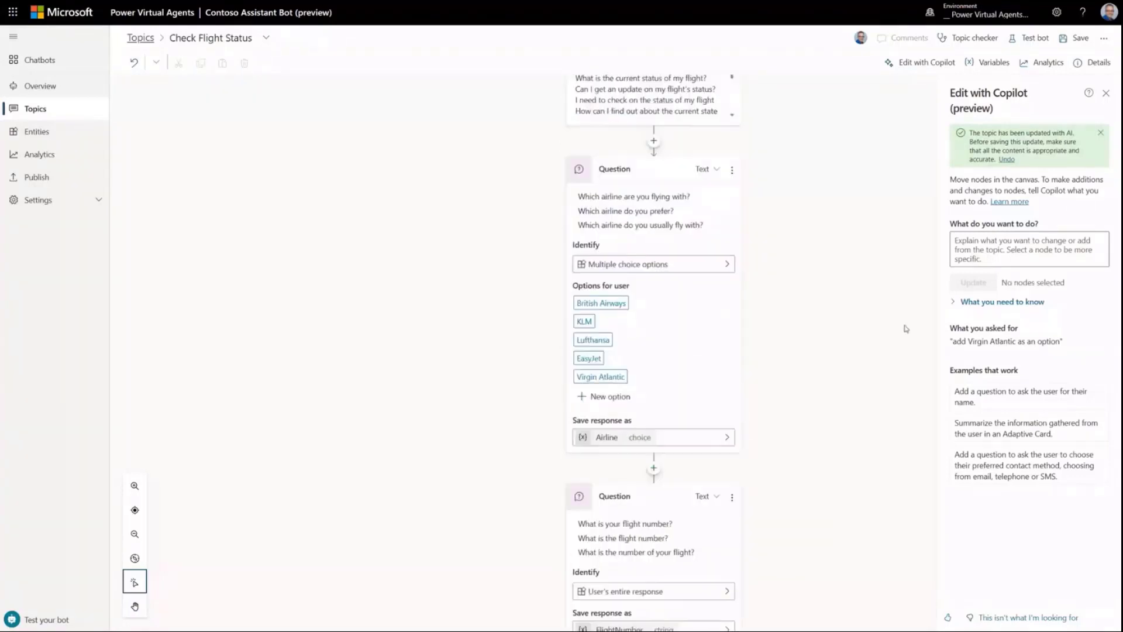
left_click(1013, 254)
type("summarize the information collected on an adaptive card")
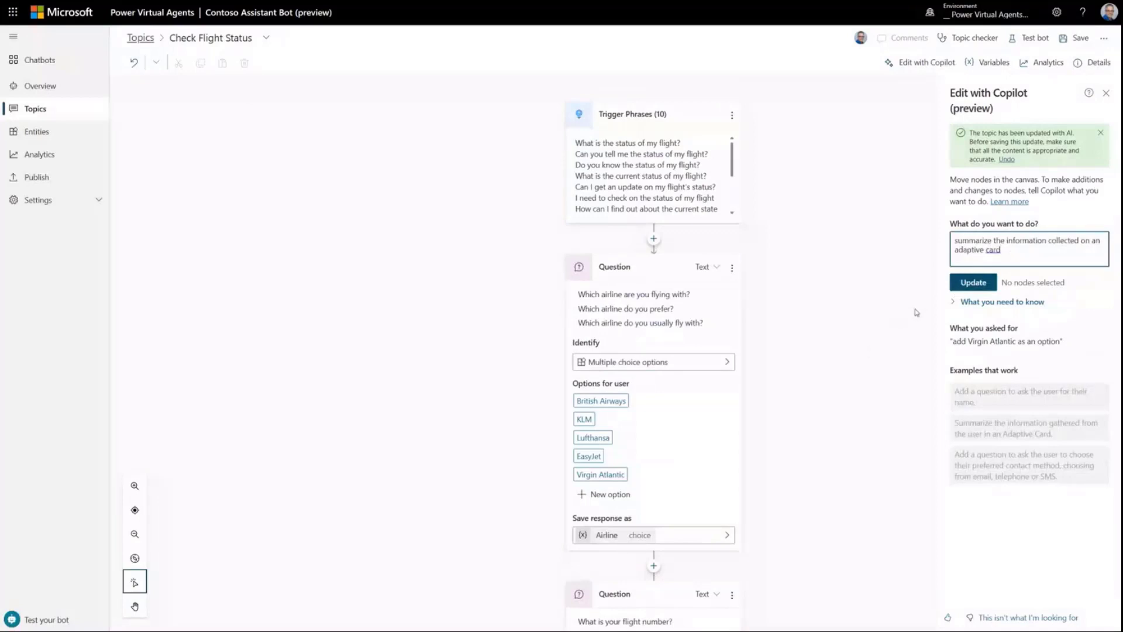
left_click(974, 287)
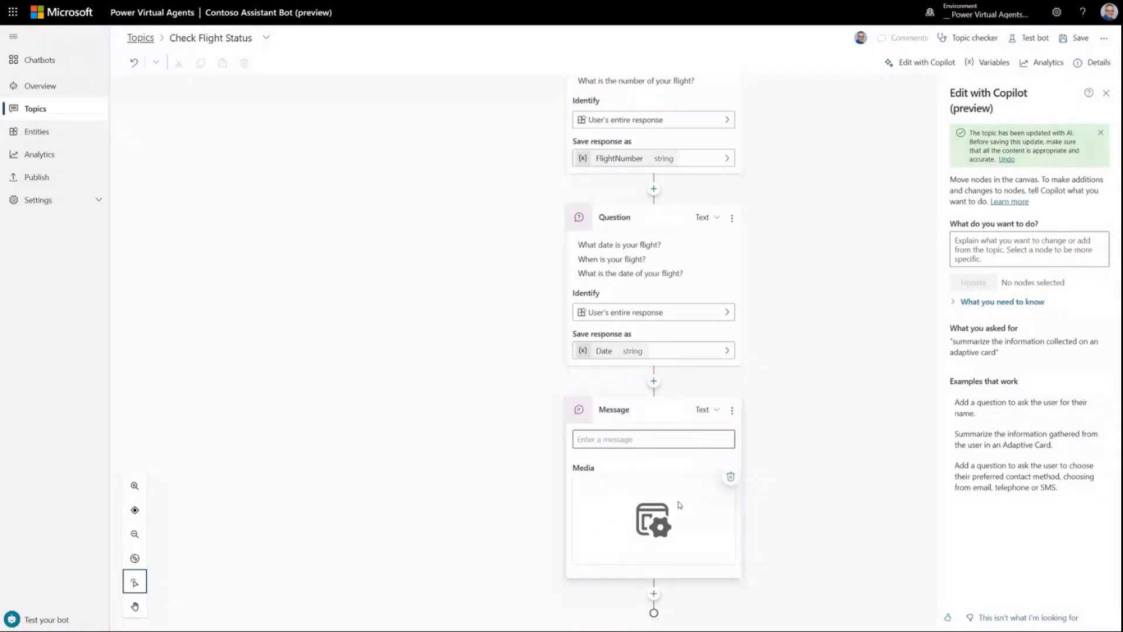
Inspect the formula of the adaptive card in the final message node.
left_click(681, 500)
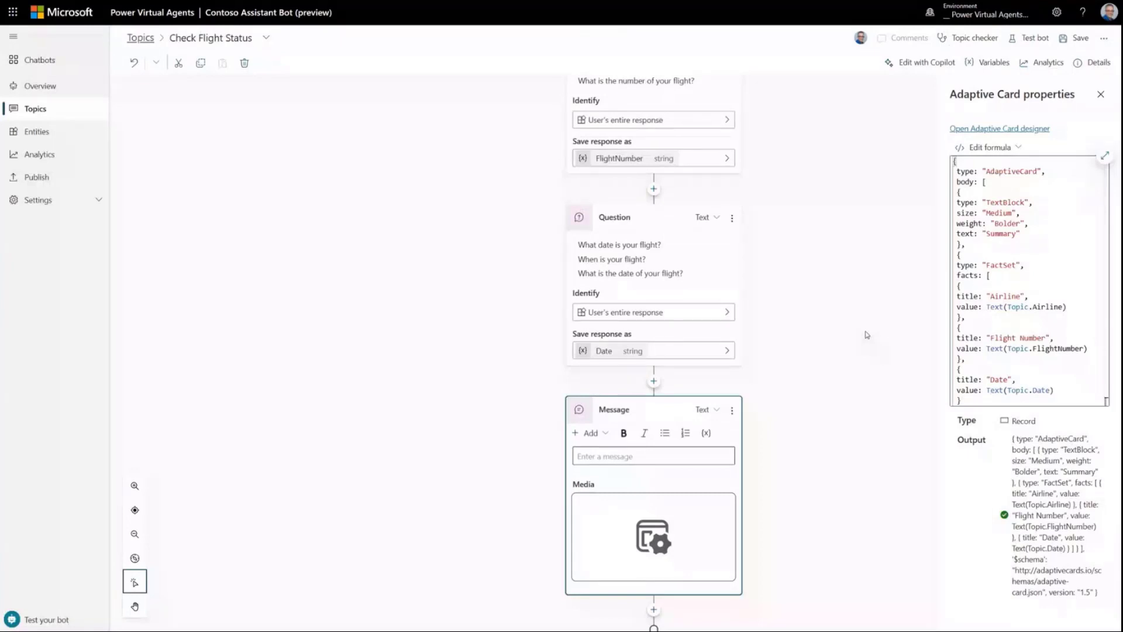
left_click(832, 342)
scroll(832, 347, "up", 10)
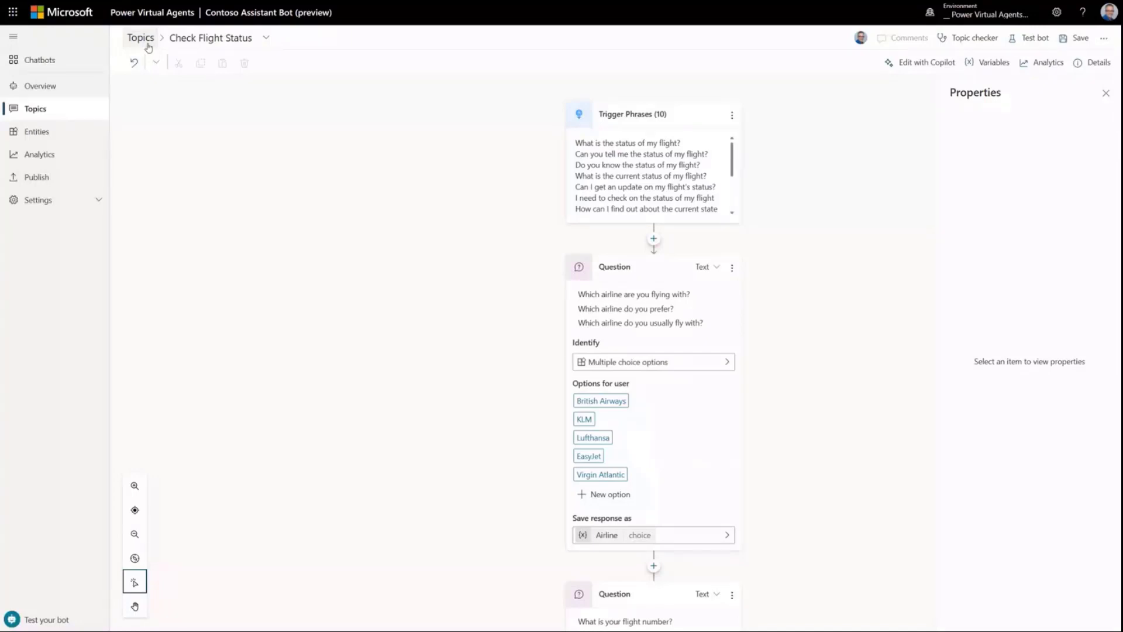
Leave the Check Flight Status topic without saving and return to the topics list.
left_click(147, 44)
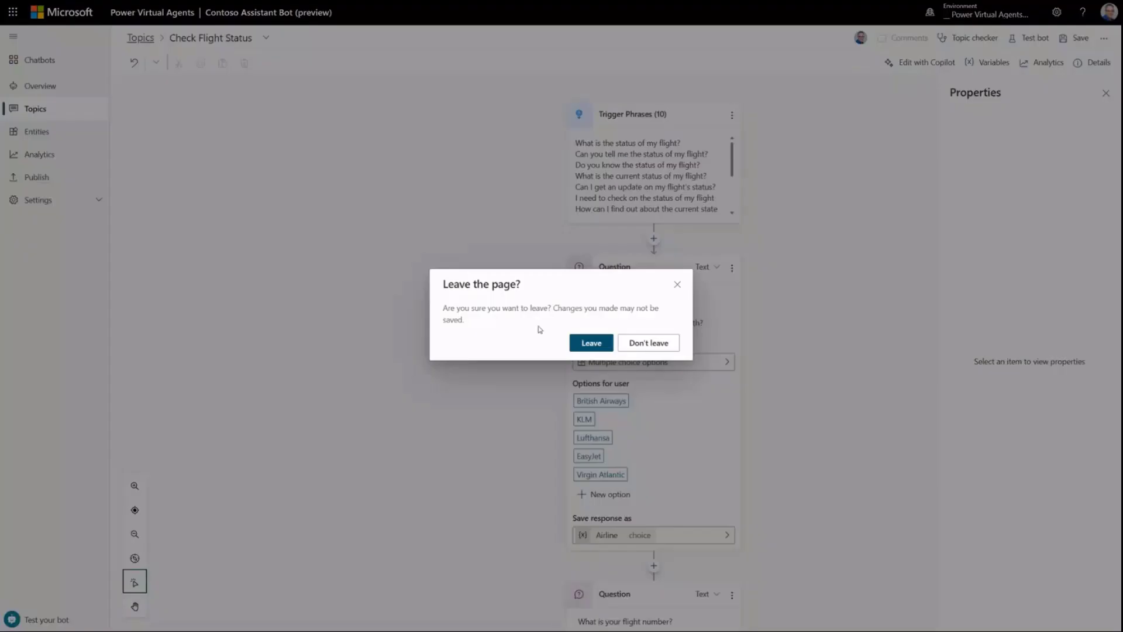
left_click(584, 342)
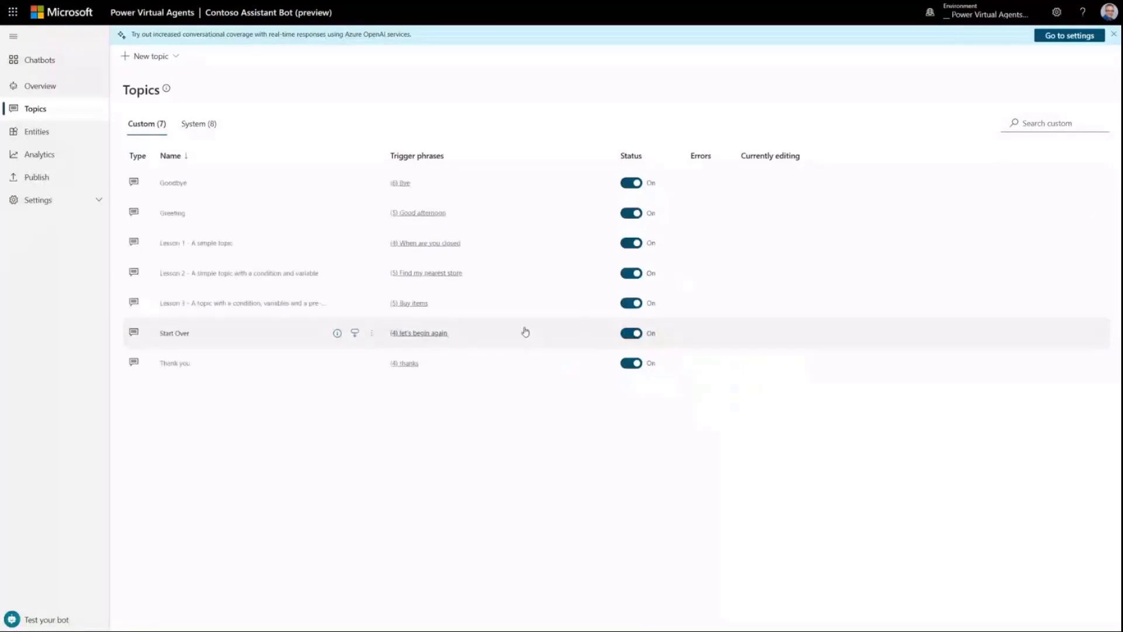
Start a new topic with Copilot and name it "Am I a millennial?".
left_click(164, 59)
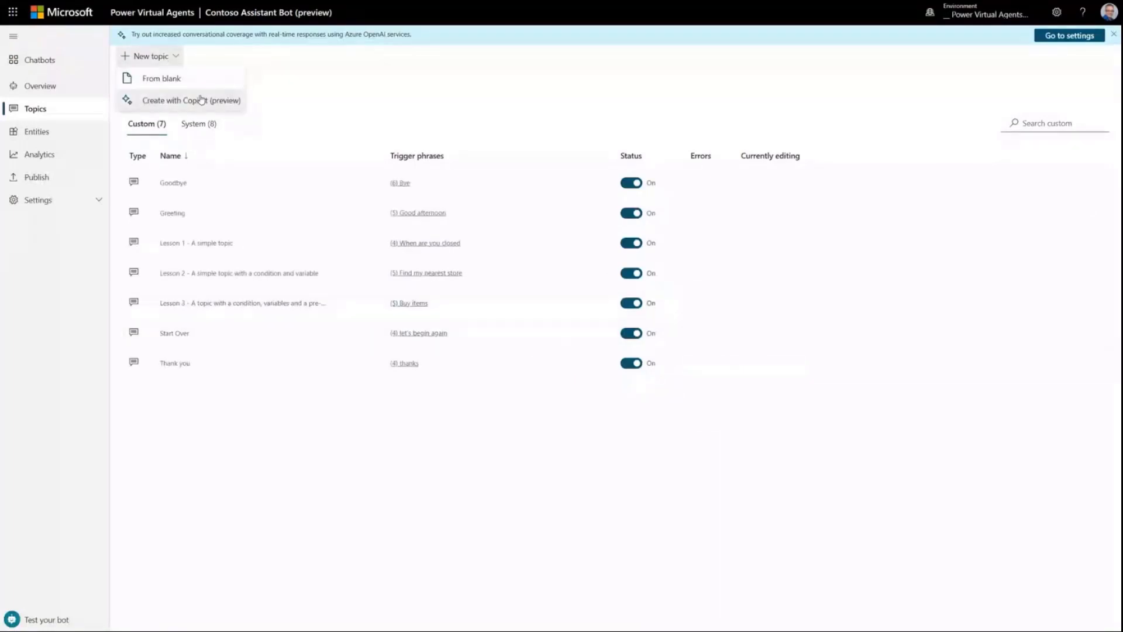
left_click(188, 100)
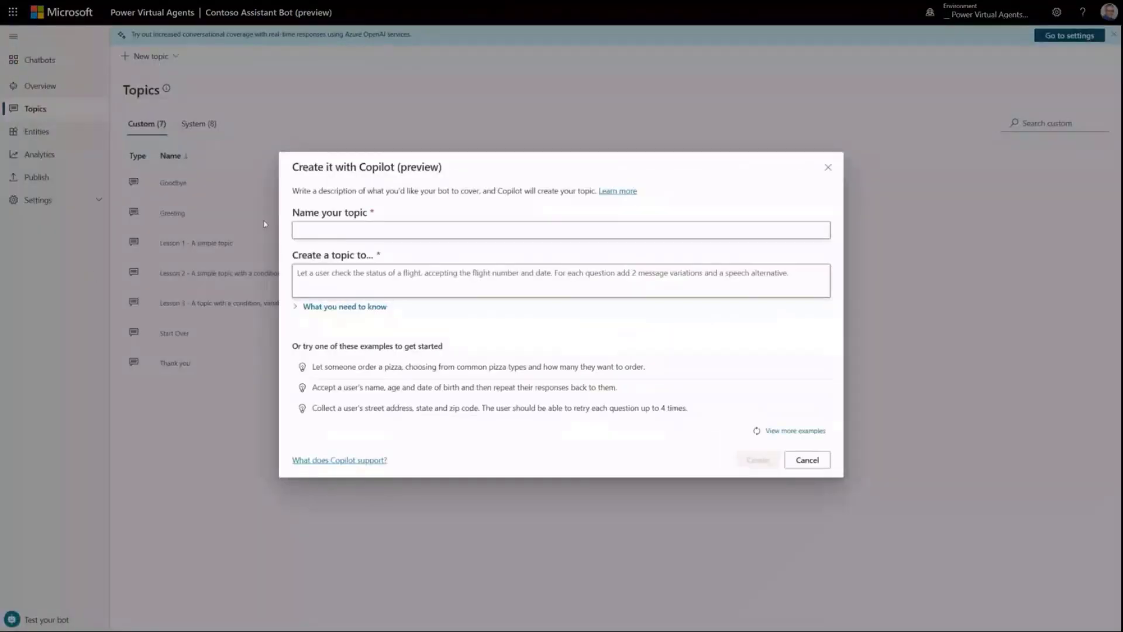
left_click(319, 231)
type("Am")
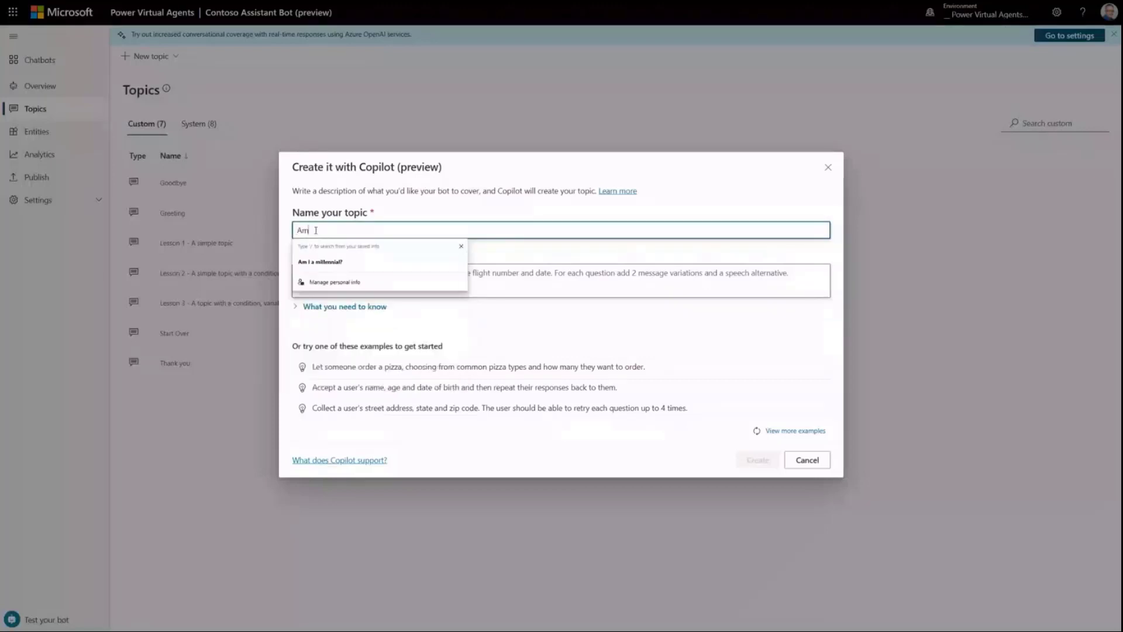
type(" I a millennial?")
left_click(402, 207)
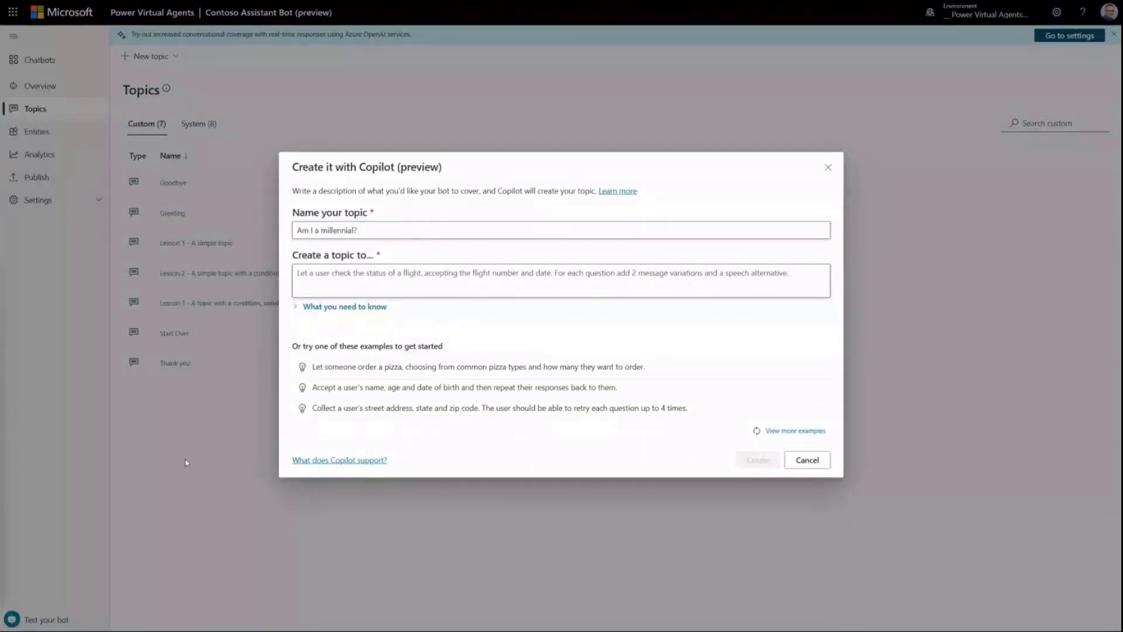
key("ctrl+a")
type("Ask the user for their age and, depending on their answer, tell them what category they fall into. e.g. millennial. Also tell them a fun fact about their category")
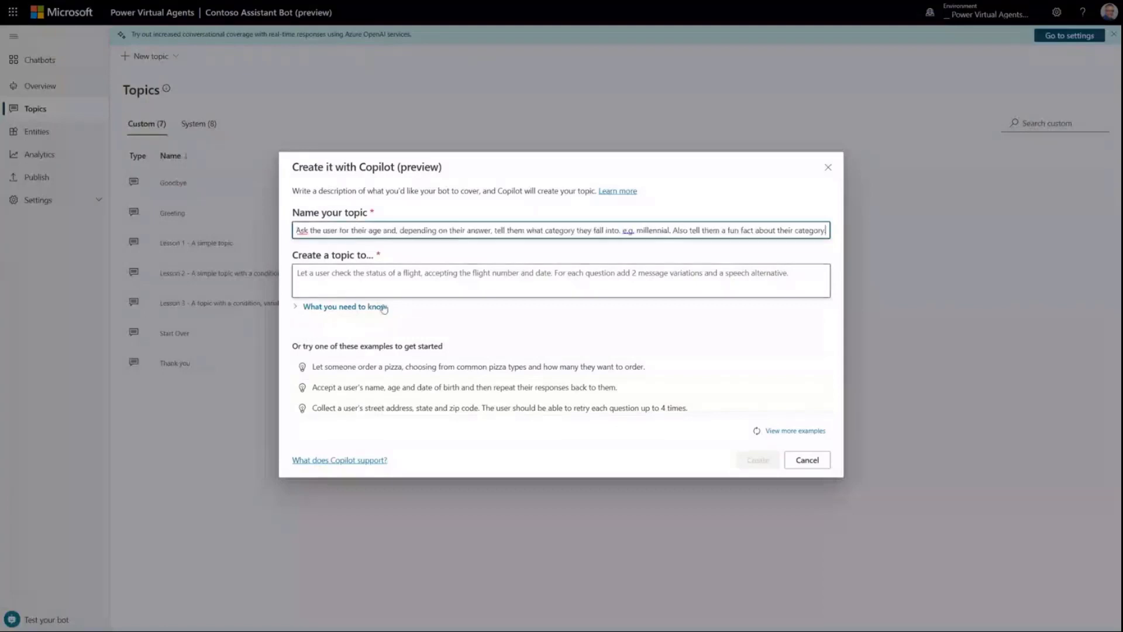
key("ctrl+z")
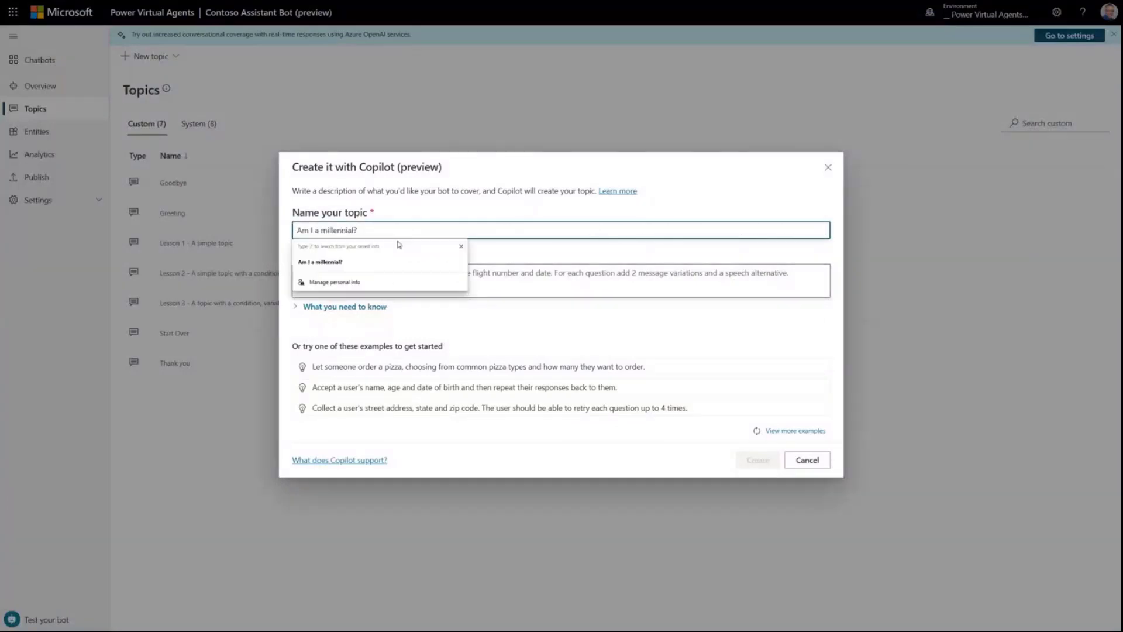
Have Copilot create the topic to ask the user's age, tell them their category, e.g. millennial, and add a fun fact about that category.
left_click(535, 285)
type("Ask the user for their age and, depending on their answer, tell them what category they fall into. e.g. millennial. Also tell them a fun fact about their category.")
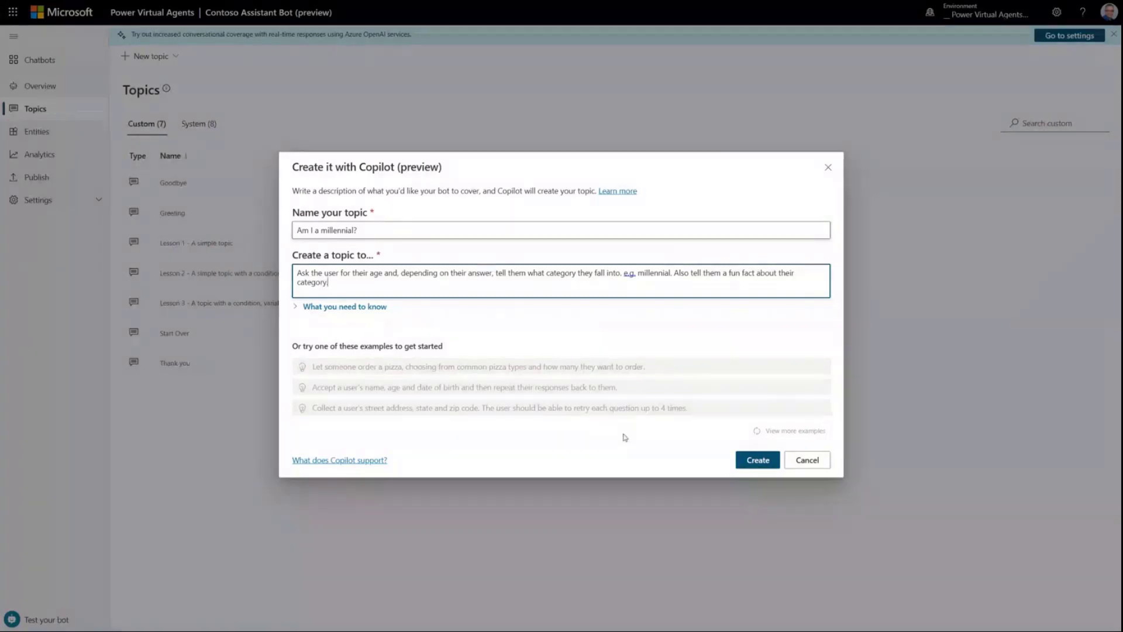
left_click(756, 464)
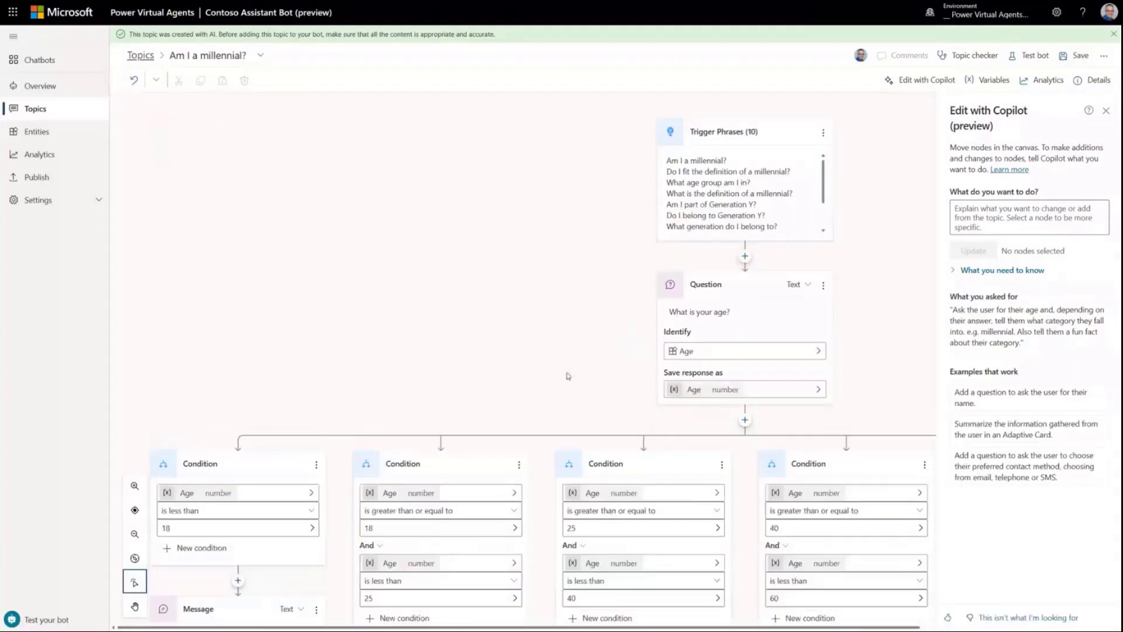
Examine the generated age conditions and read the full message text in the under-18, 18 to 25 and 25 to 40 branches.
scroll(567, 376, "down", 2)
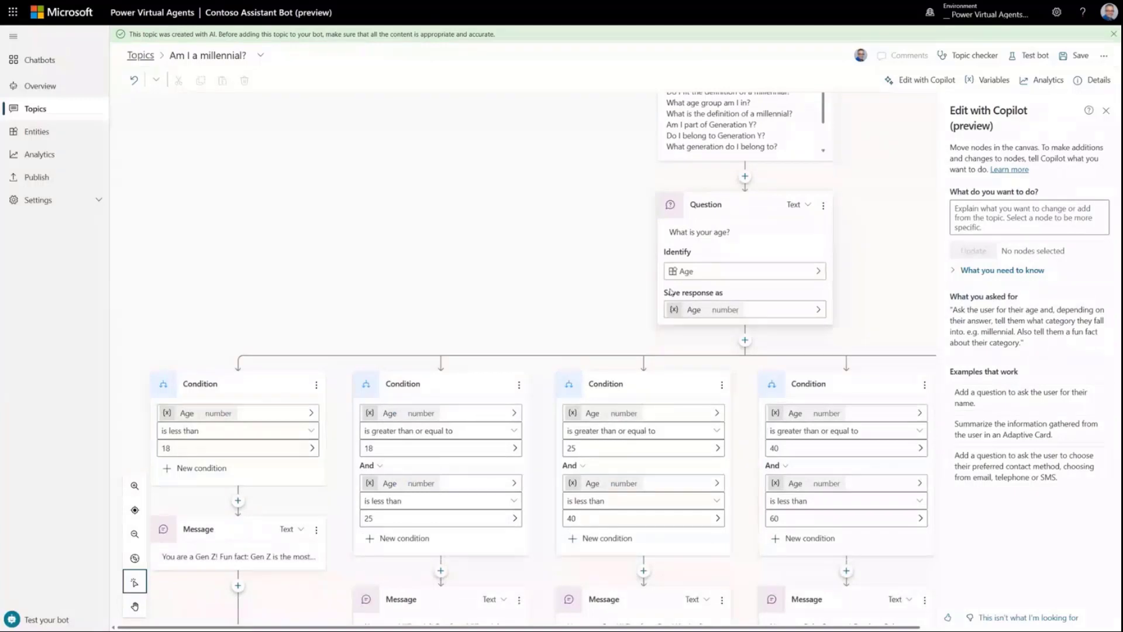
scroll(497, 246, "down", 4)
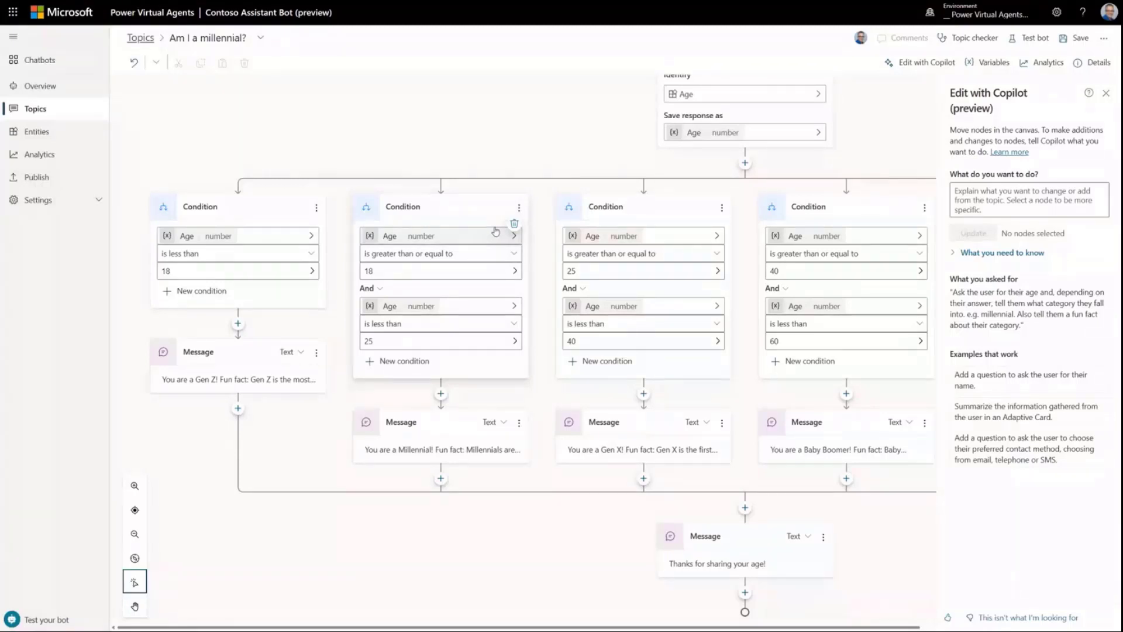
left_click(239, 381)
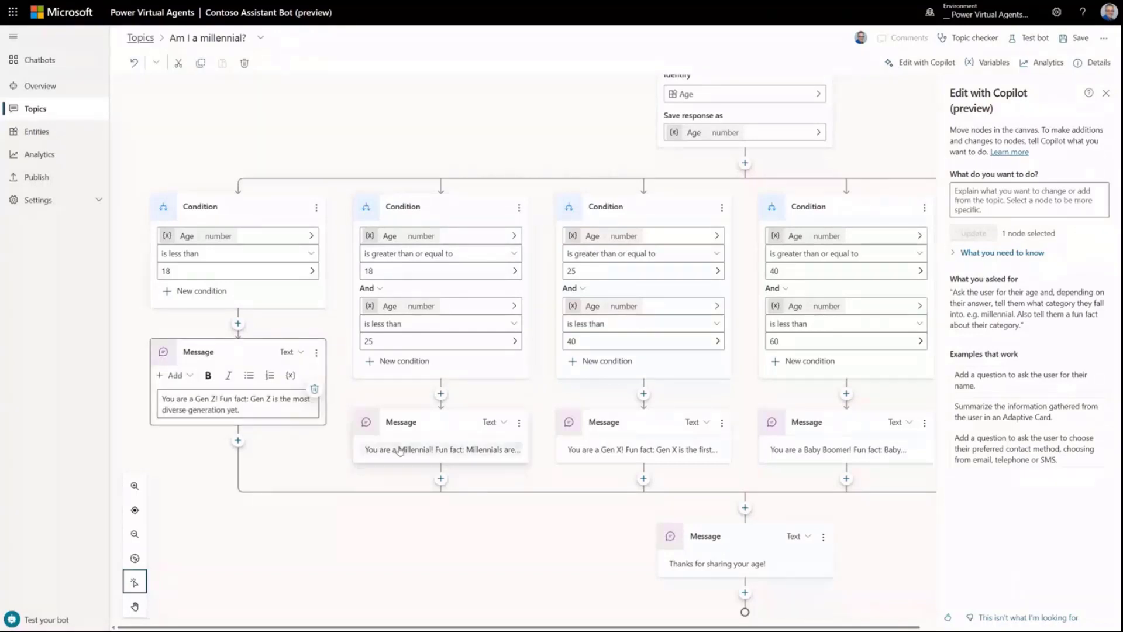
left_click(400, 450)
left_click(620, 451)
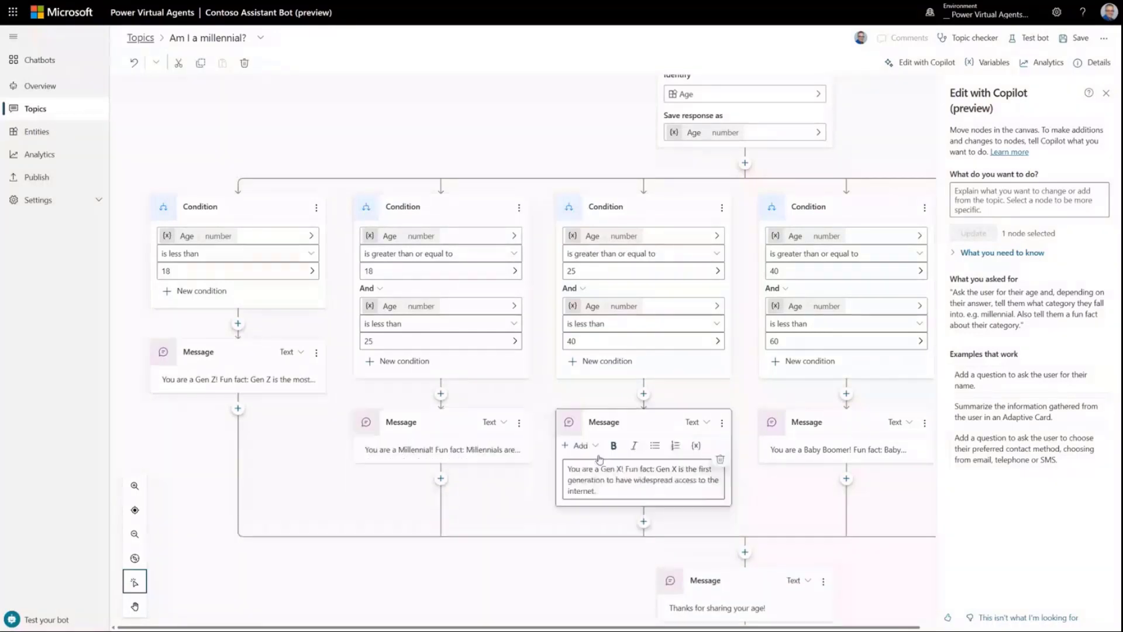